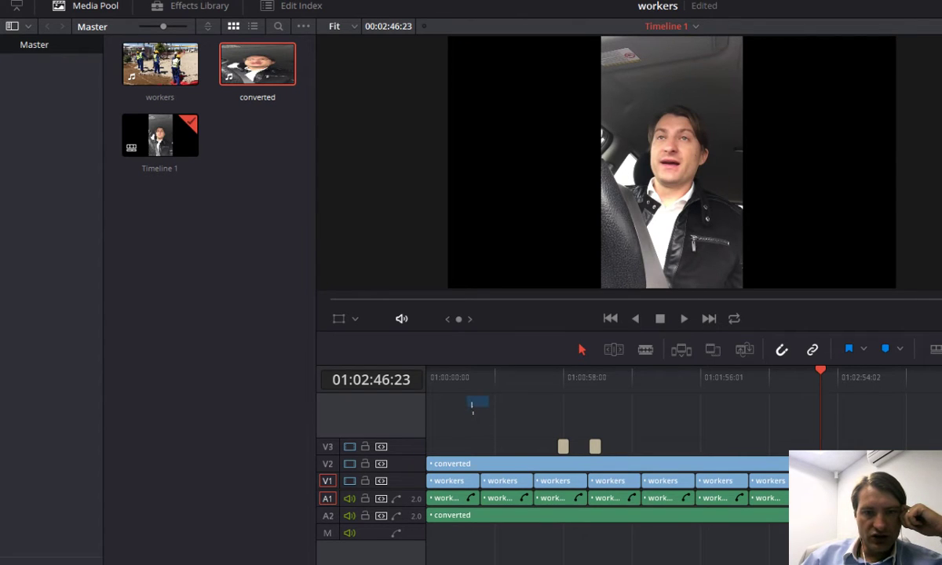
In Total Commander, mark original.MOV in WinXVideos and the workers clip in Videos
key("alt+Tab")
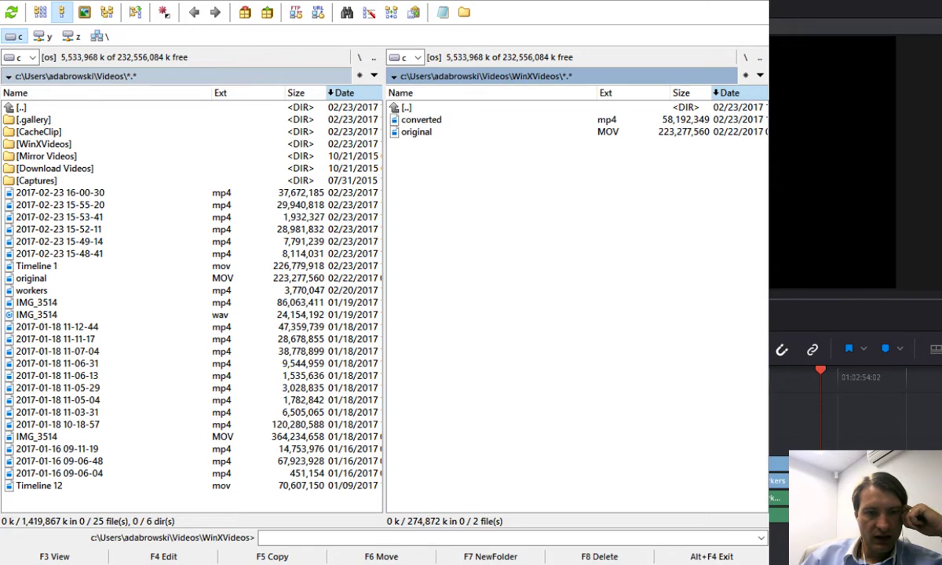
left_click(415, 132)
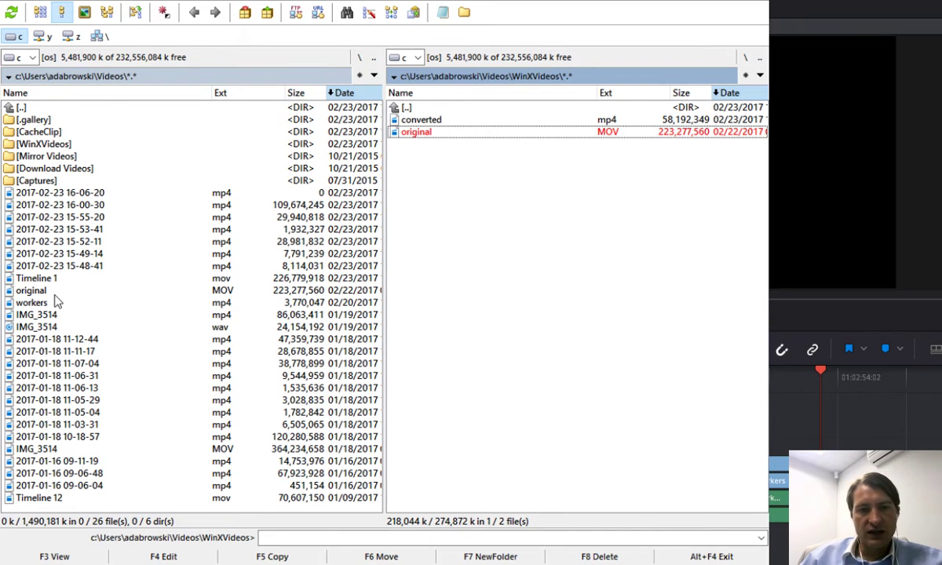
left_click(45, 304)
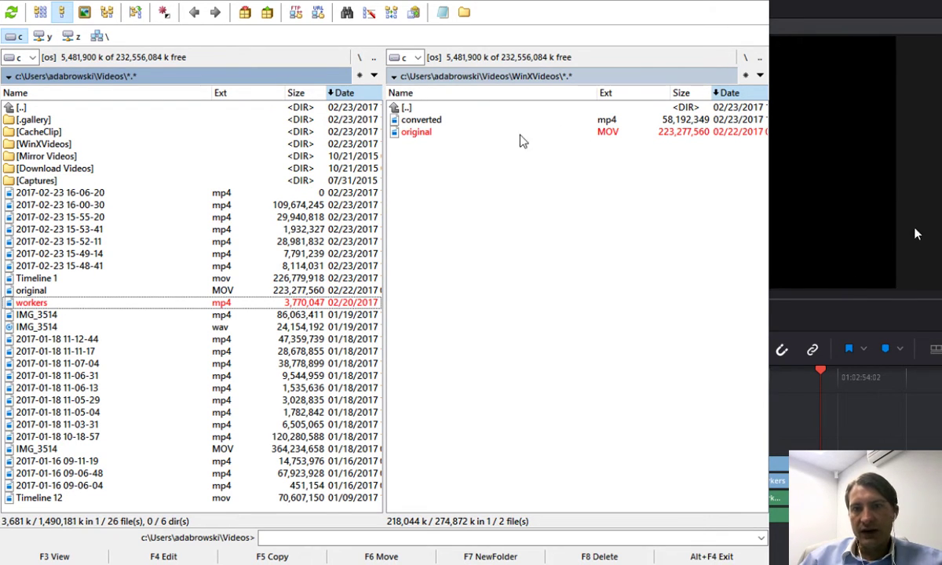
Focus the WinXVideos file list in the right Total Commander panel
left_click(488, 129)
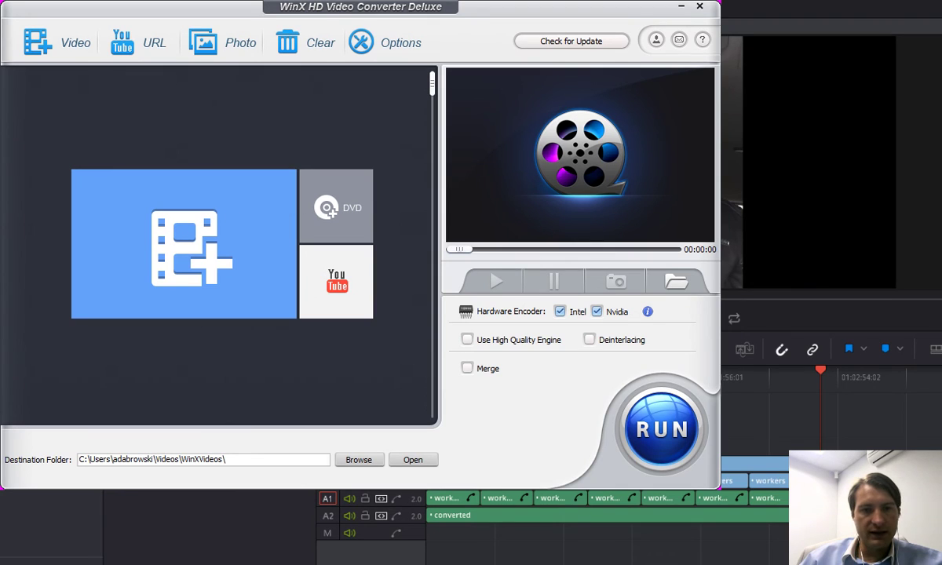
Drag original.MOV into the WinX converter to convert it to MP4 in WinXVideos
mouse_move(586, 146)
left_mouse_down()
mouse_move(79, 135)
mouse_move(88, 114)
left_mouse_up()
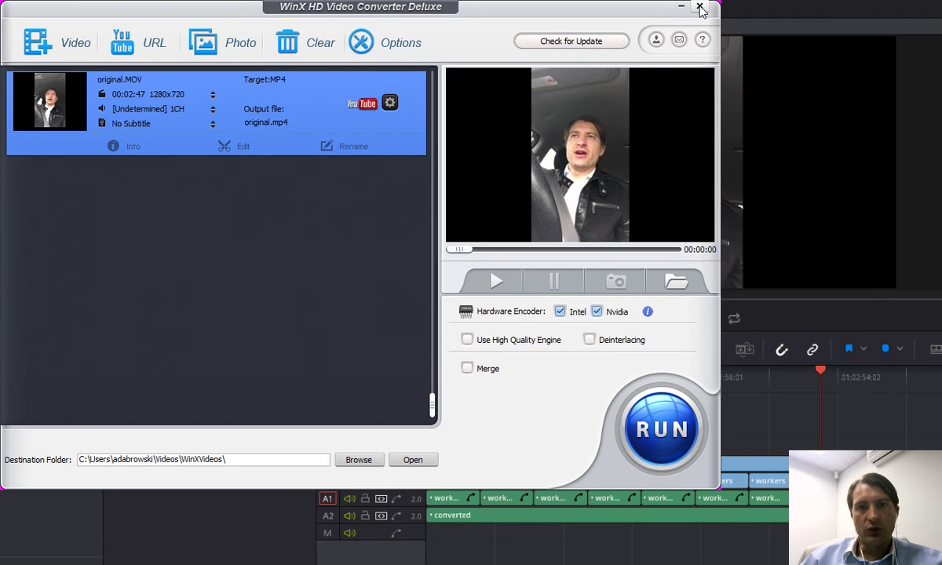
Close the WinX HD Video Converter window to reveal Resolve's media pool
left_click(698, 6)
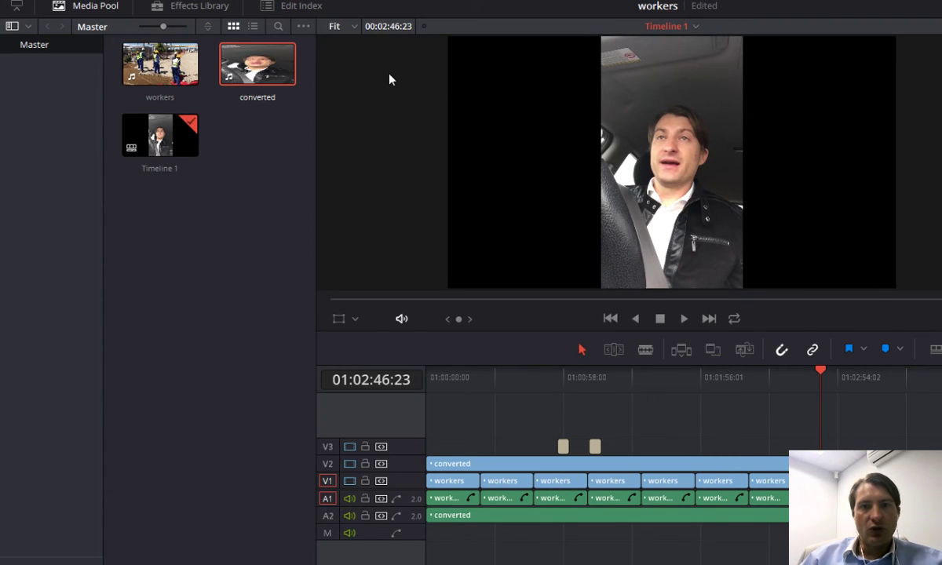